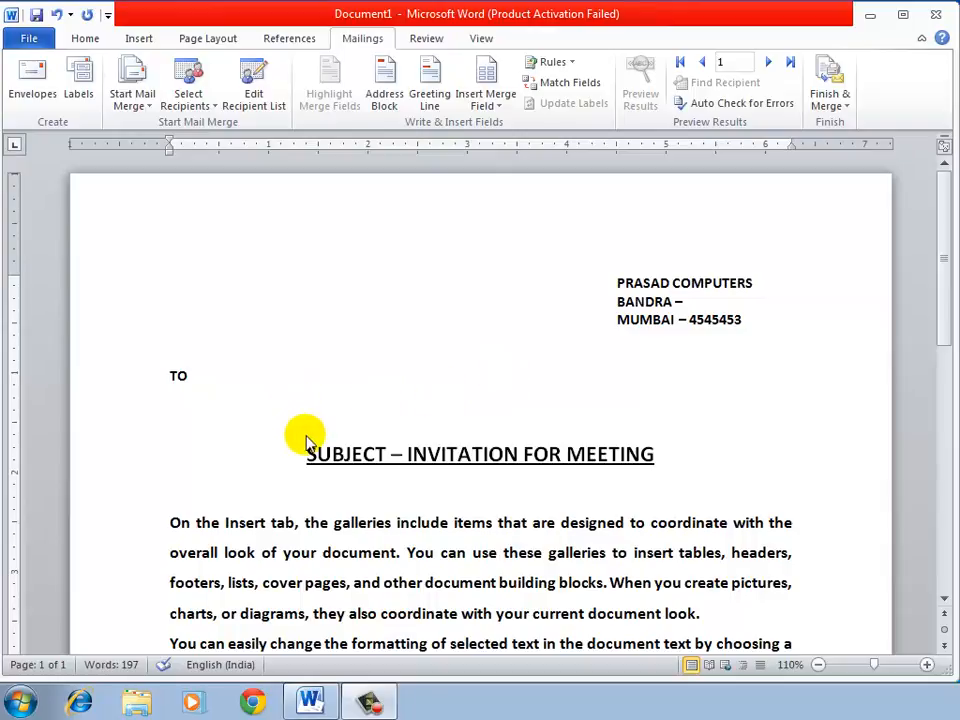
- Replace the word MEETING in the letter's subject line with PARTY
{"action": "left_click", "coordinate": [664, 453]}
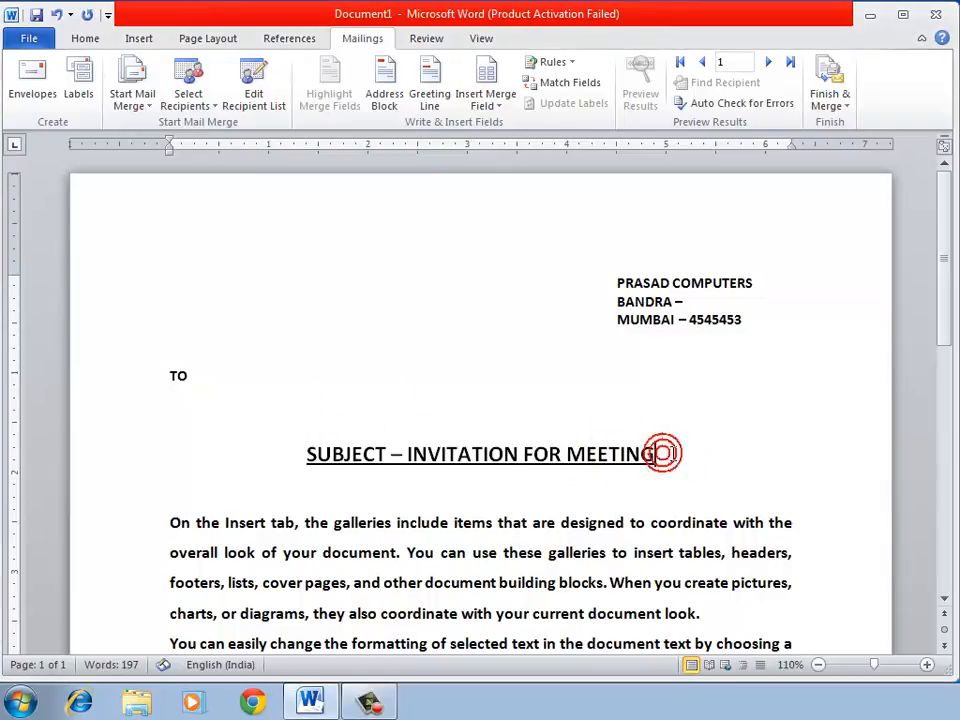
{"action": "key", "text": "BackSpace"}
{"action": "key", "text": "BackSpace"}
{"action": "key", "text": "BackSpace"}
{"action": "key", "text": "BackSpace"}
{"action": "key", "text": "BackSpace"}
{"action": "key", "text": "BackSpace"}
{"action": "key", "text": "BackSpace"}
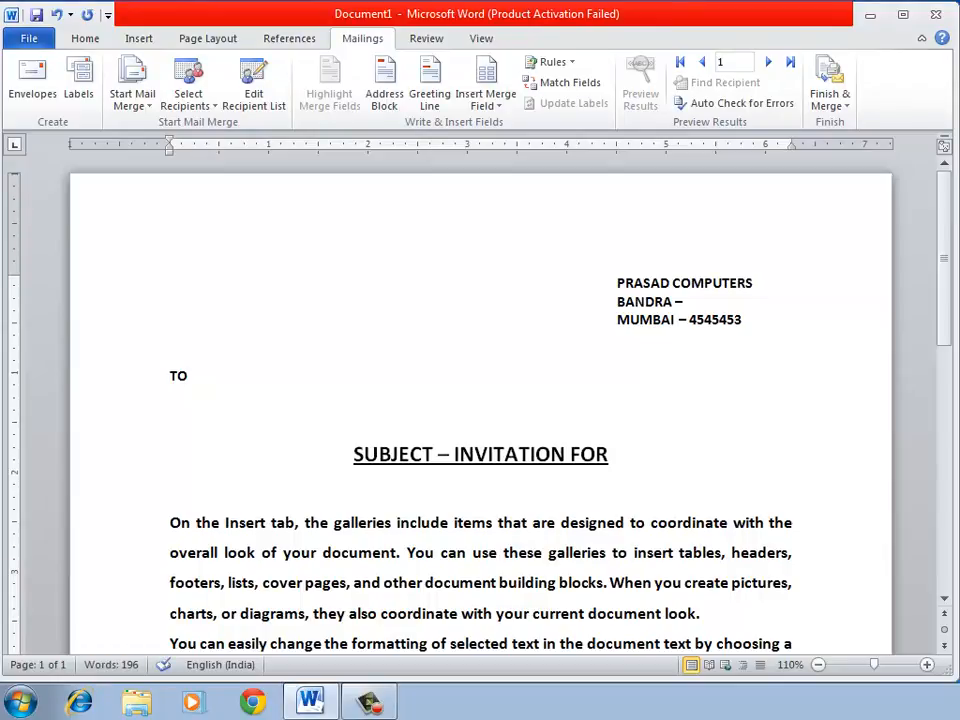
{"action": "type", "text": "PAR"}
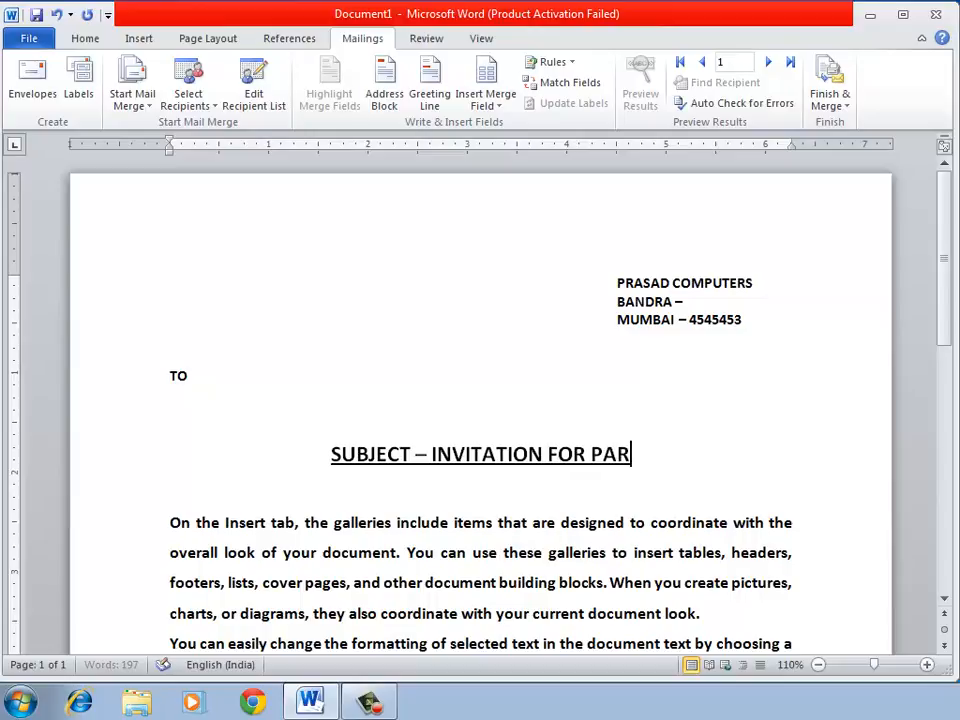
{"action": "type", "text": "TY"}
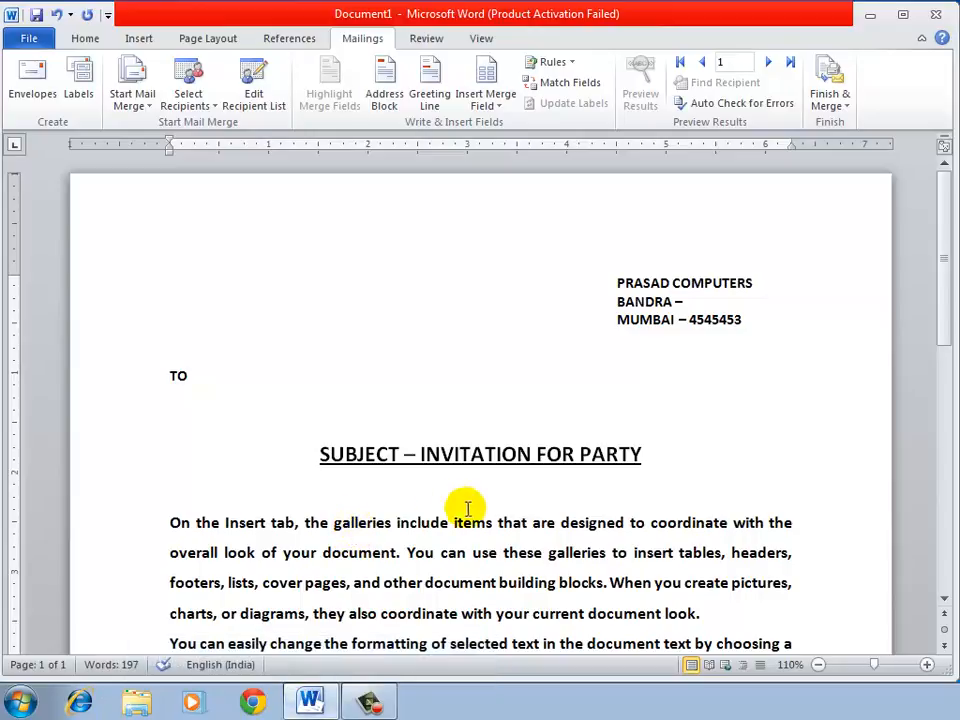
{"action": "left_click", "coordinate": [370, 538]}
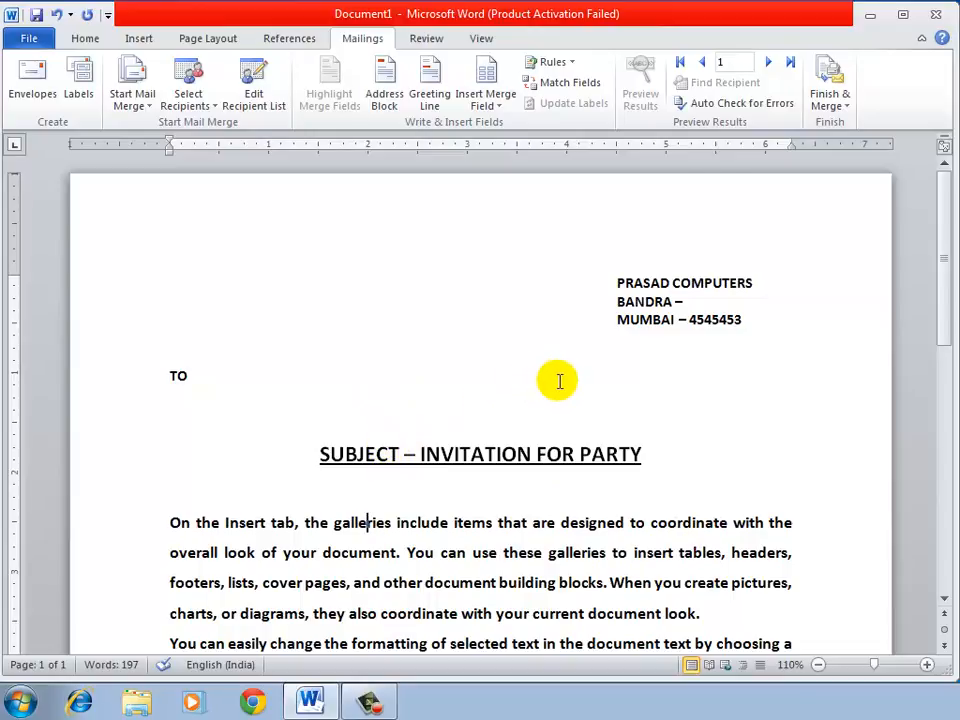
{"action": "scroll", "coordinate": [551, 376], "scroll_direction": "down", "scroll_amount": 7}
{"action": "scroll", "coordinate": [552, 377], "scroll_direction": "up", "scroll_amount": 3}
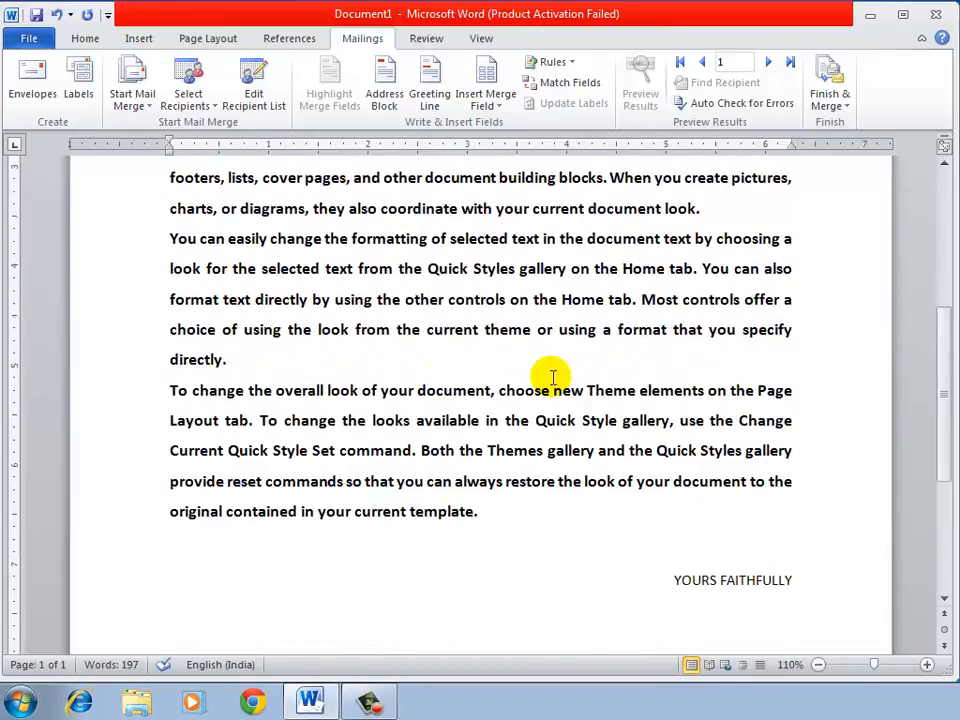
{"action": "scroll", "coordinate": [552, 377], "scroll_direction": "up", "scroll_amount": 5}
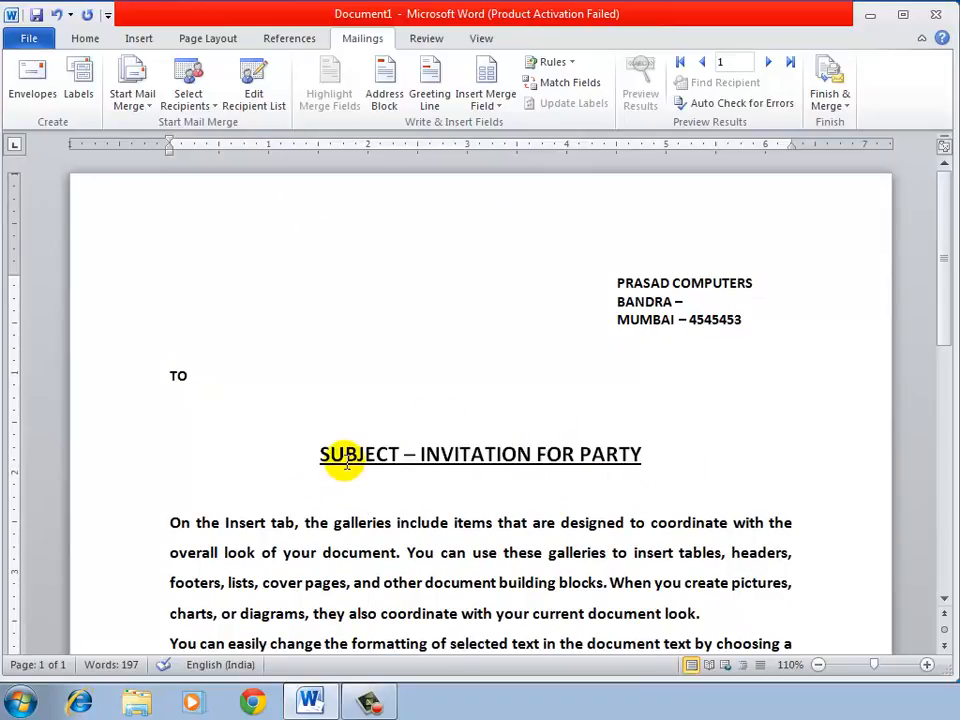
{"action": "left_click_drag", "start_coordinate": [316, 454], "coordinate": [648, 456]}
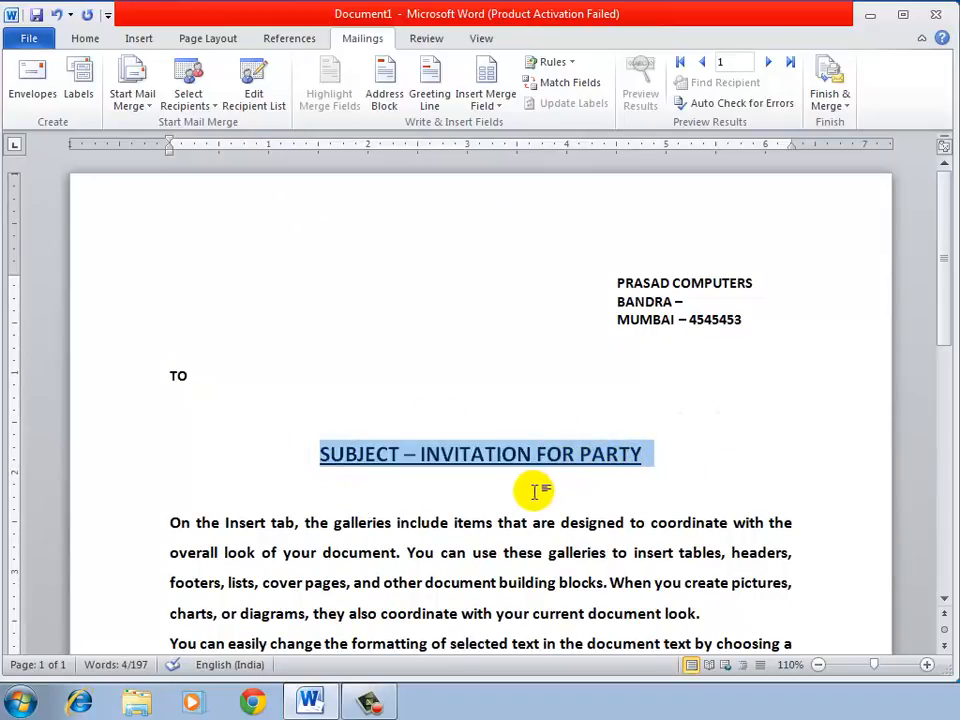
{"action": "left_click", "coordinate": [535, 490]}
{"action": "left_click", "coordinate": [645, 454]}
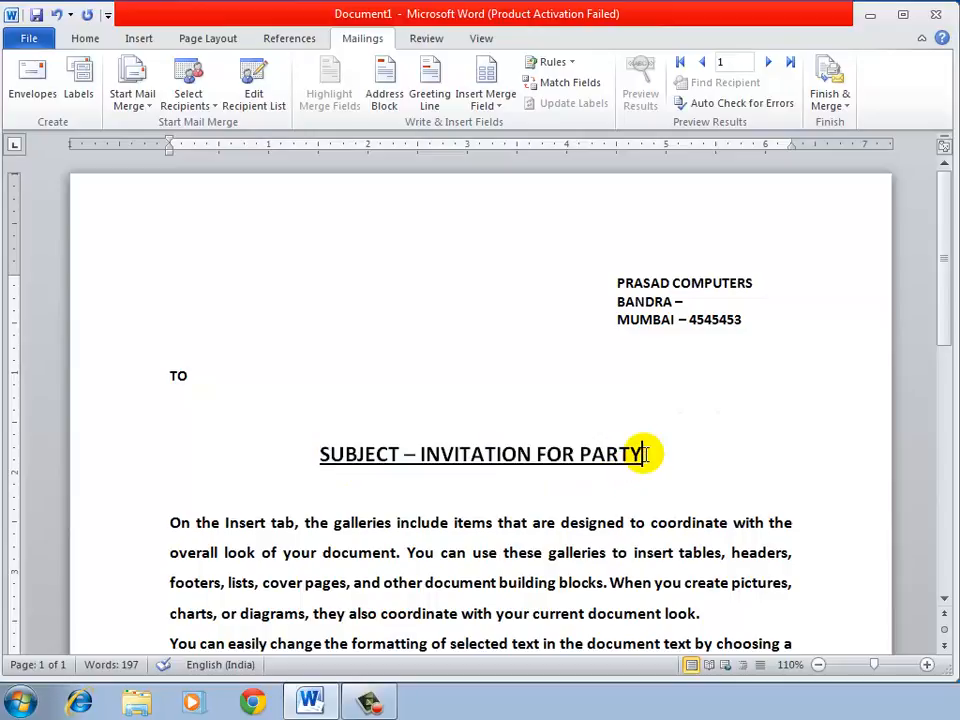
- Use the existing list BRANCH ADDRESS.mdb from the MORE folder on Local Disk (D:) as the letter's mail merge recipients
{"action": "left_click", "coordinate": [196, 390]}
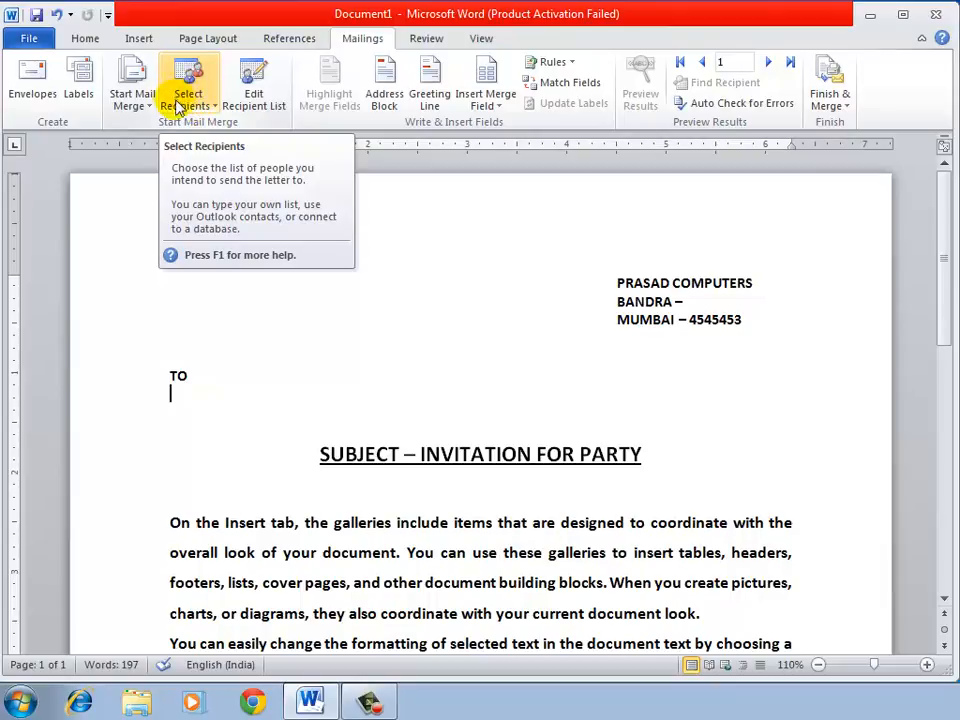
{"action": "left_click", "coordinate": [194, 102]}
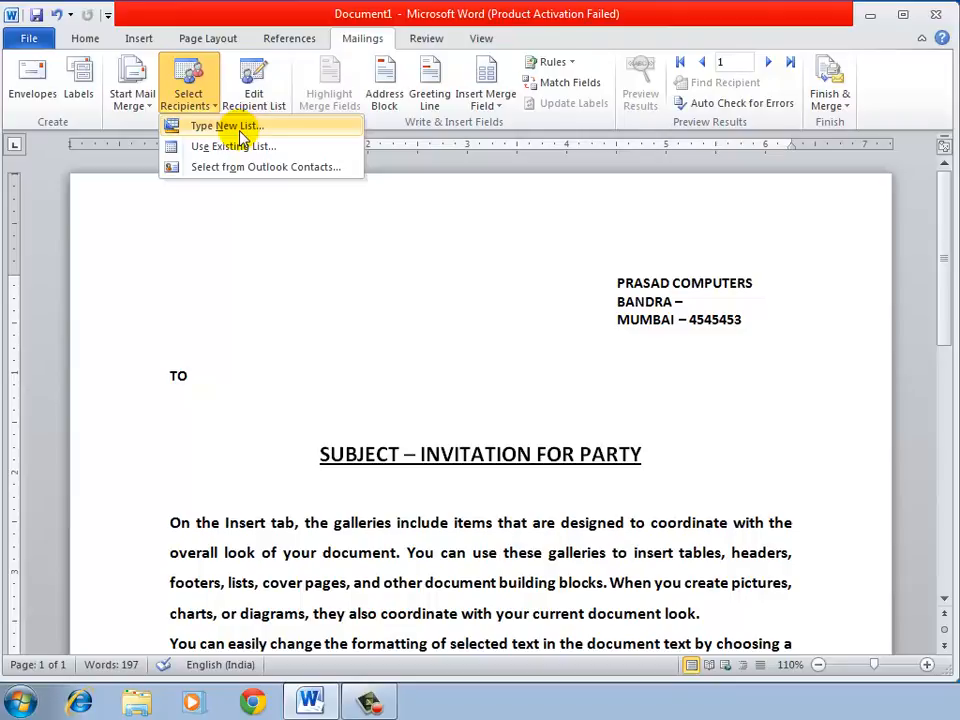
{"action": "left_click", "coordinate": [190, 153]}
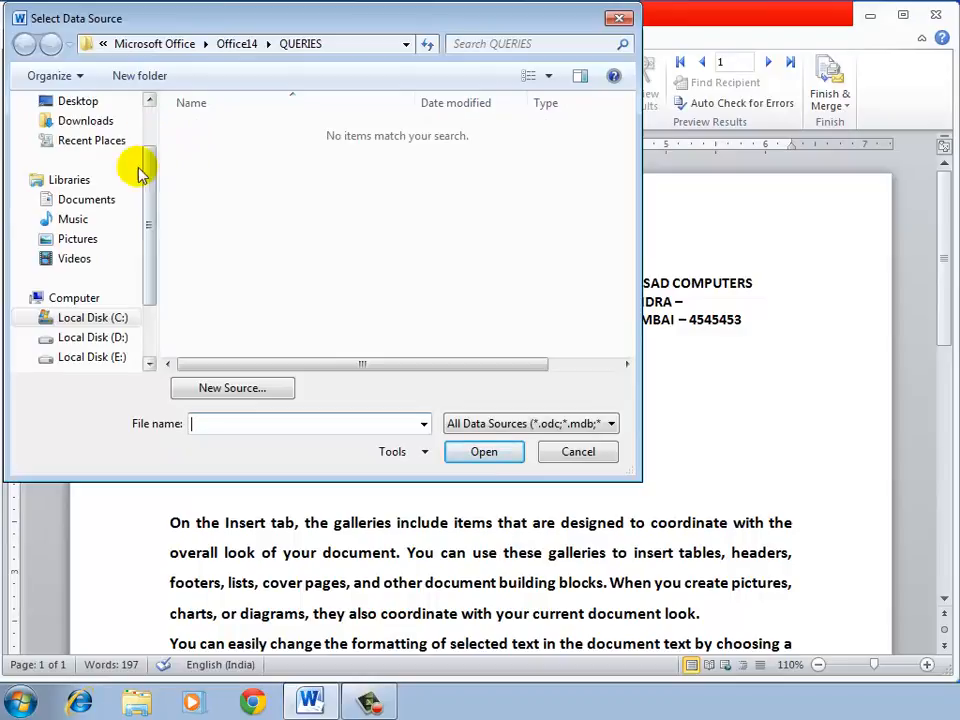
{"action": "left_click", "coordinate": [75, 298]}
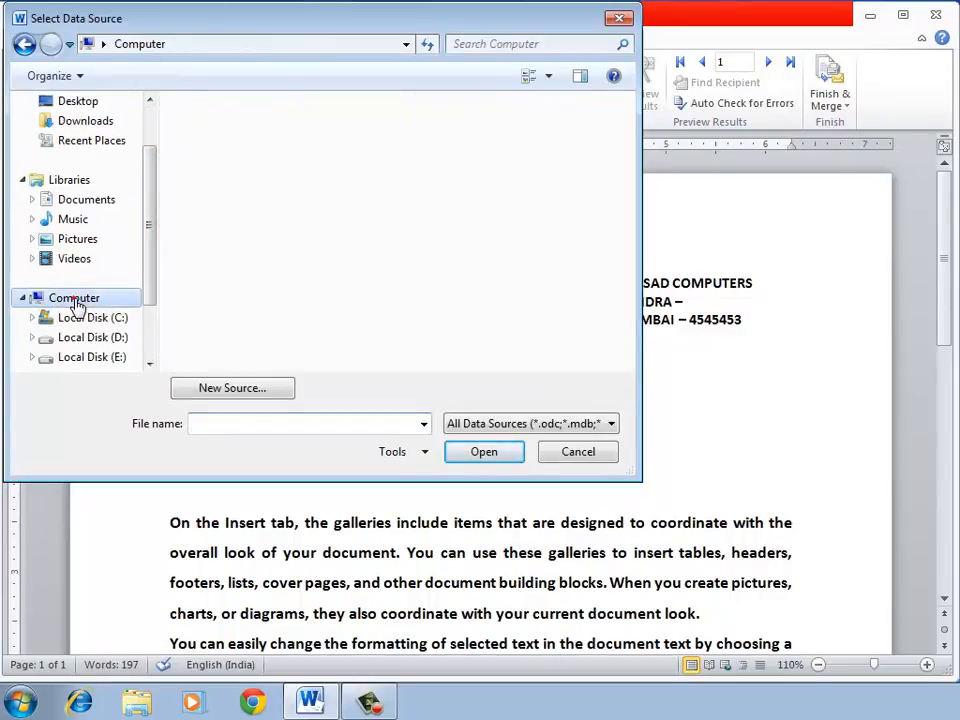
{"action": "left_click", "coordinate": [203, 207]}
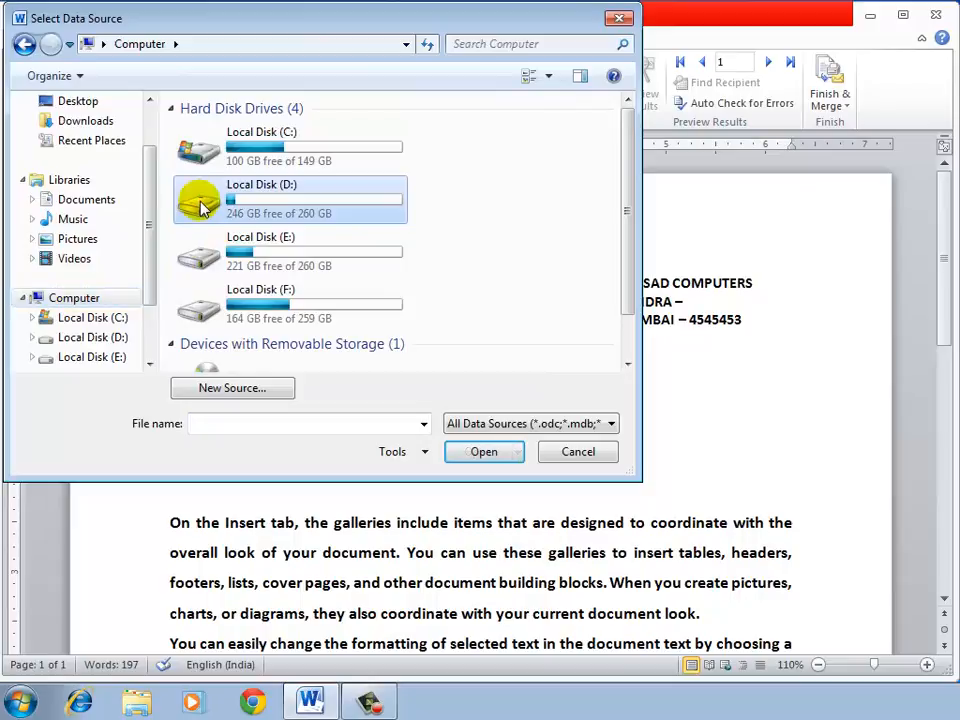
{"action": "double_click", "coordinate": [203, 207]}
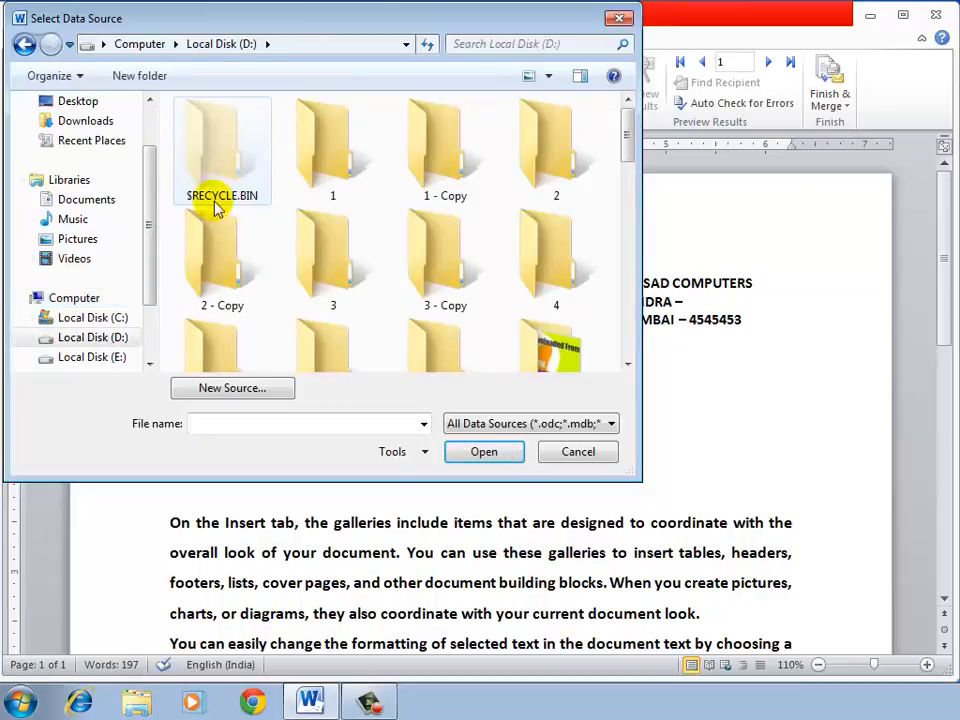
{"action": "left_click", "coordinate": [311, 146]}
{"action": "key", "text": "m"}
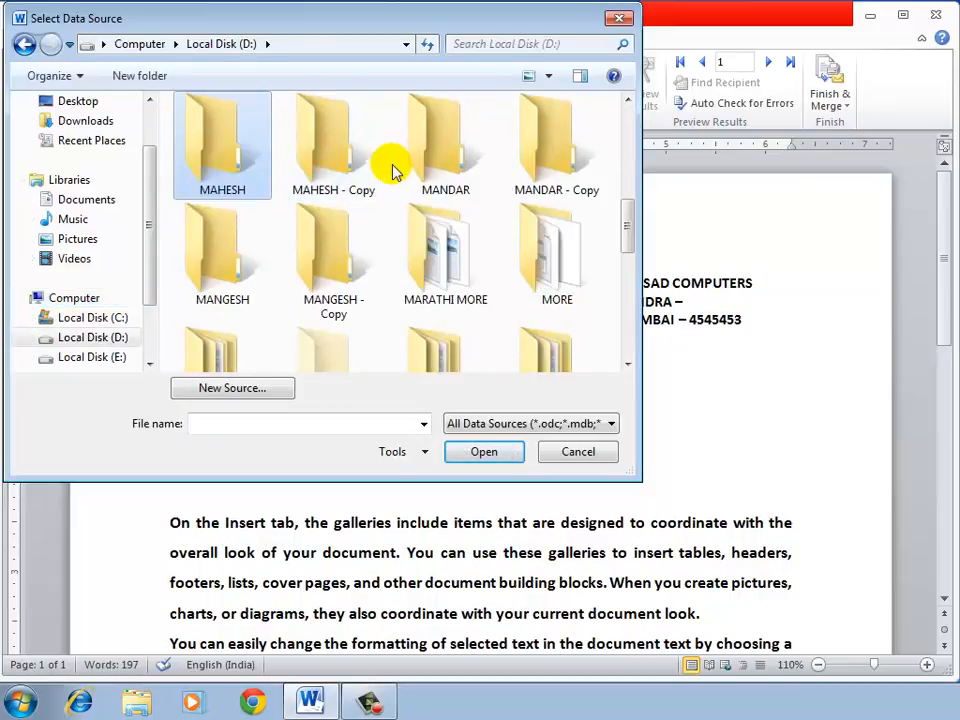
{"action": "left_click", "coordinate": [546, 277]}
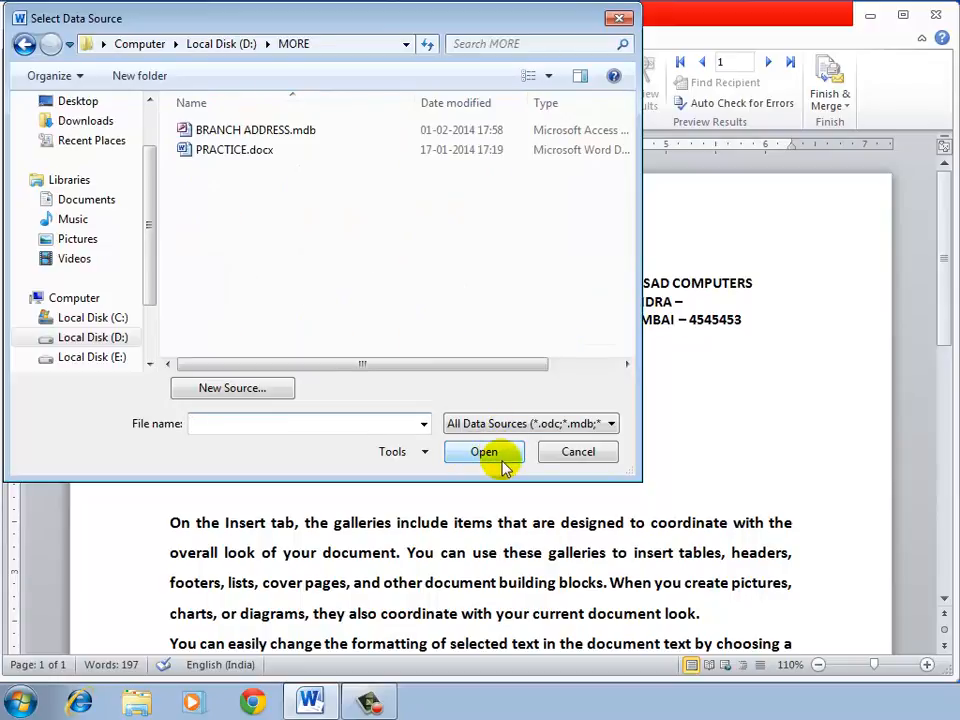
{"action": "left_click", "coordinate": [185, 131]}
{"action": "left_click", "coordinate": [185, 131]}
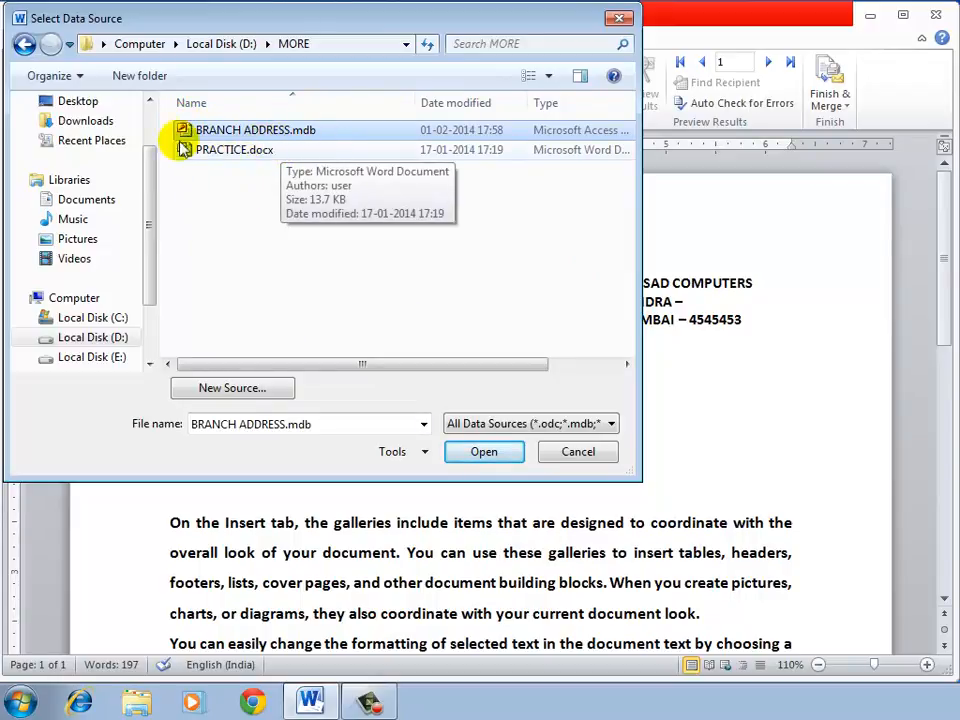
{"action": "left_click", "coordinate": [484, 452]}
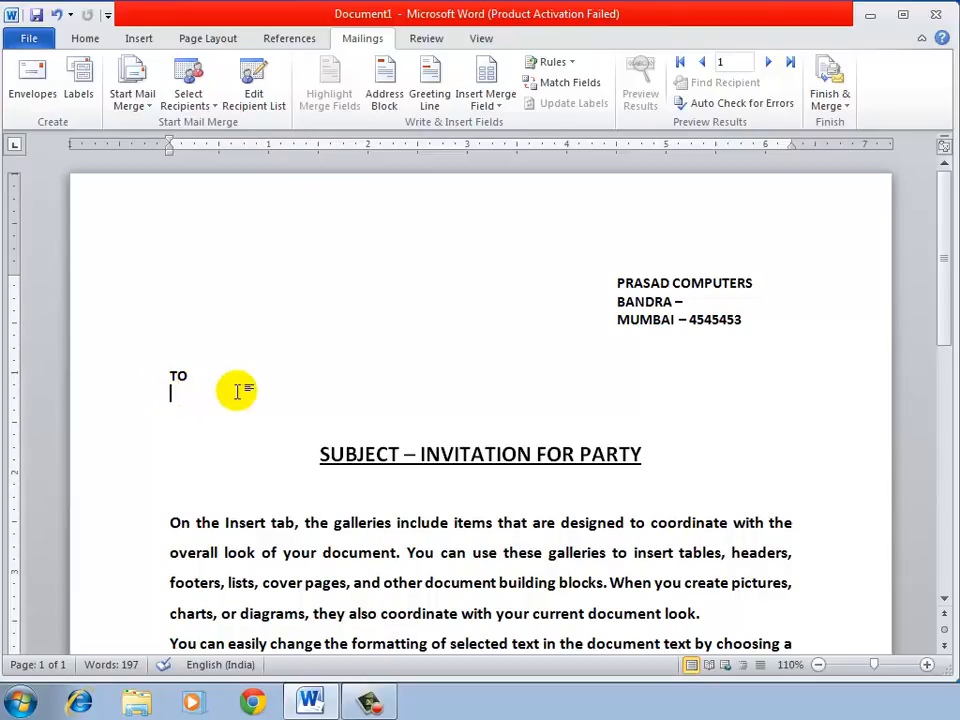
- Insert the First_Name, MIDDLE_NAME and Last_Name merge fields on the line below TO
{"action": "left_click", "coordinate": [485, 75]}
{"action": "left_click", "coordinate": [589, 194]}
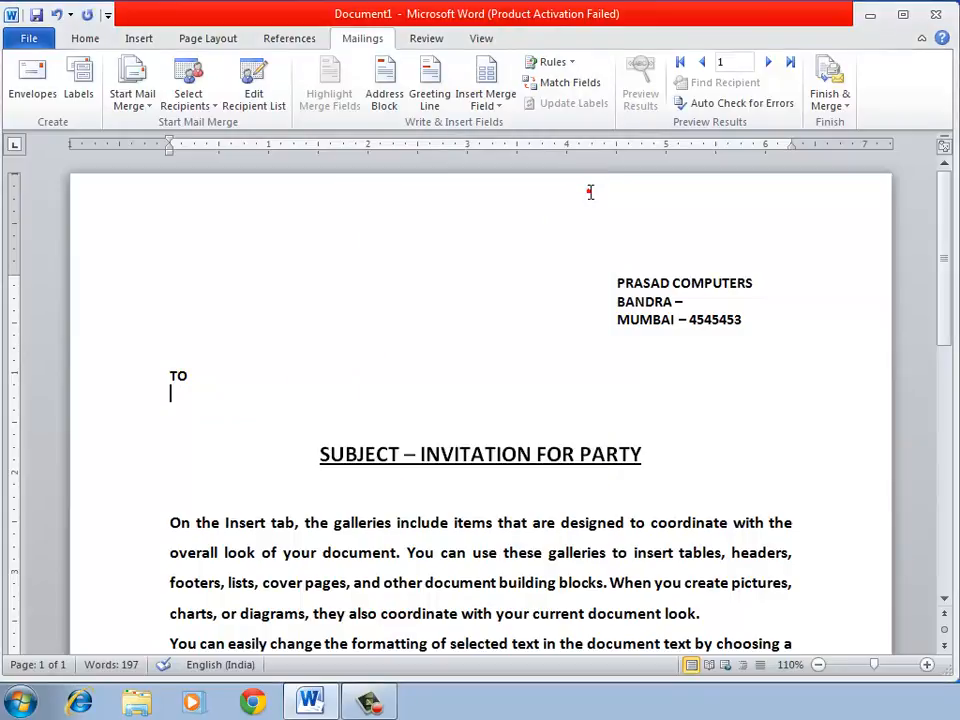
{"action": "left_click", "coordinate": [492, 108]}
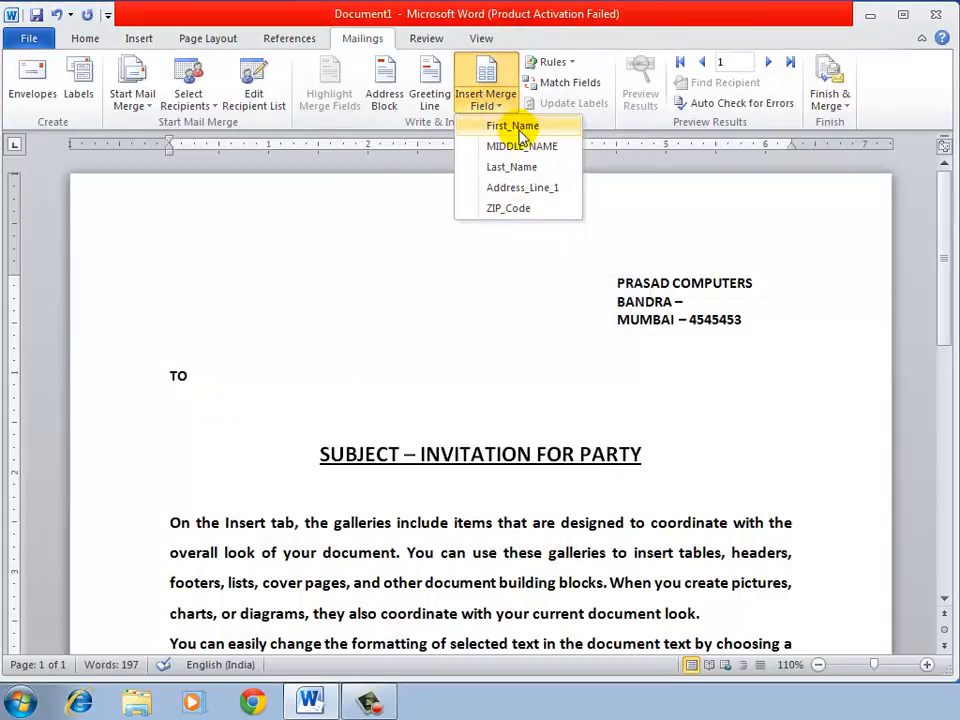
{"action": "left_click", "coordinate": [519, 128]}
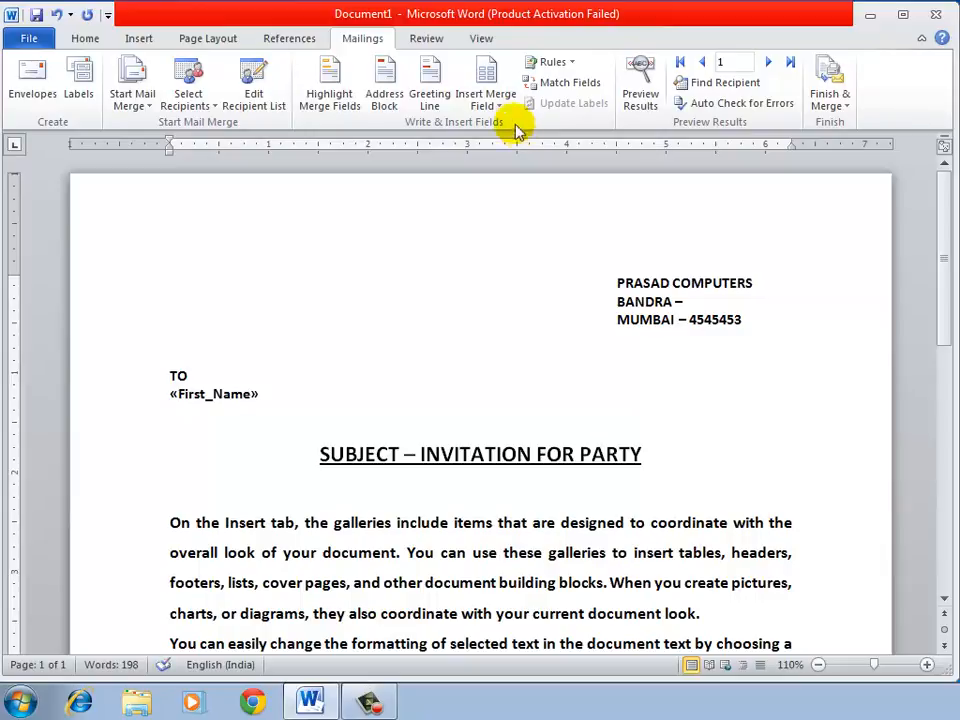
{"action": "left_click", "coordinate": [492, 107]}
{"action": "left_click", "coordinate": [513, 148]}
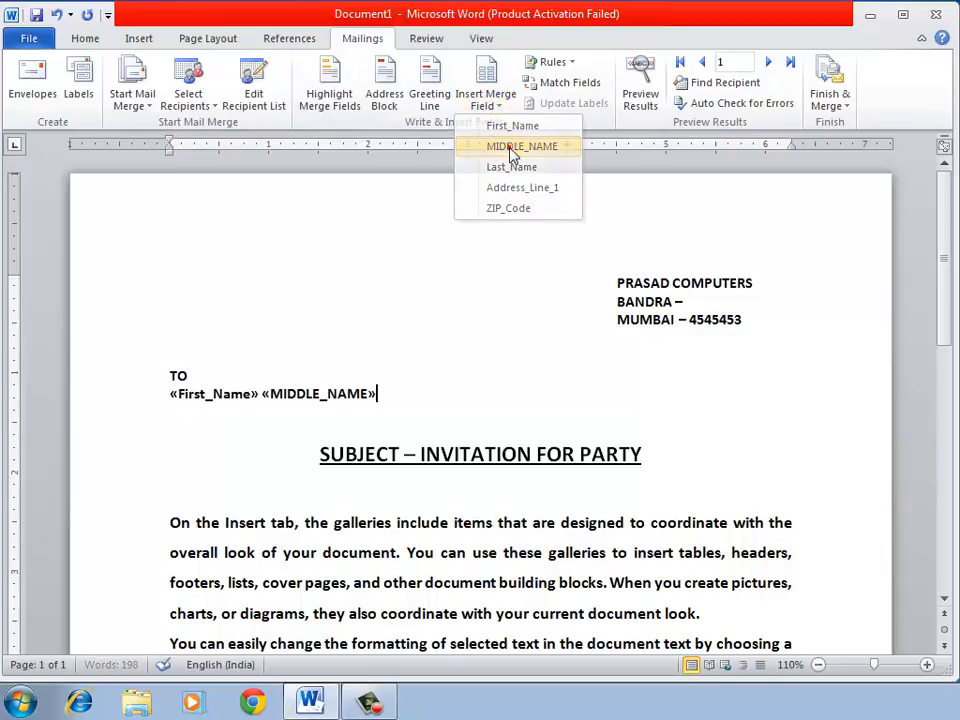
{"action": "left_click", "coordinate": [494, 104]}
{"action": "left_click", "coordinate": [497, 168]}
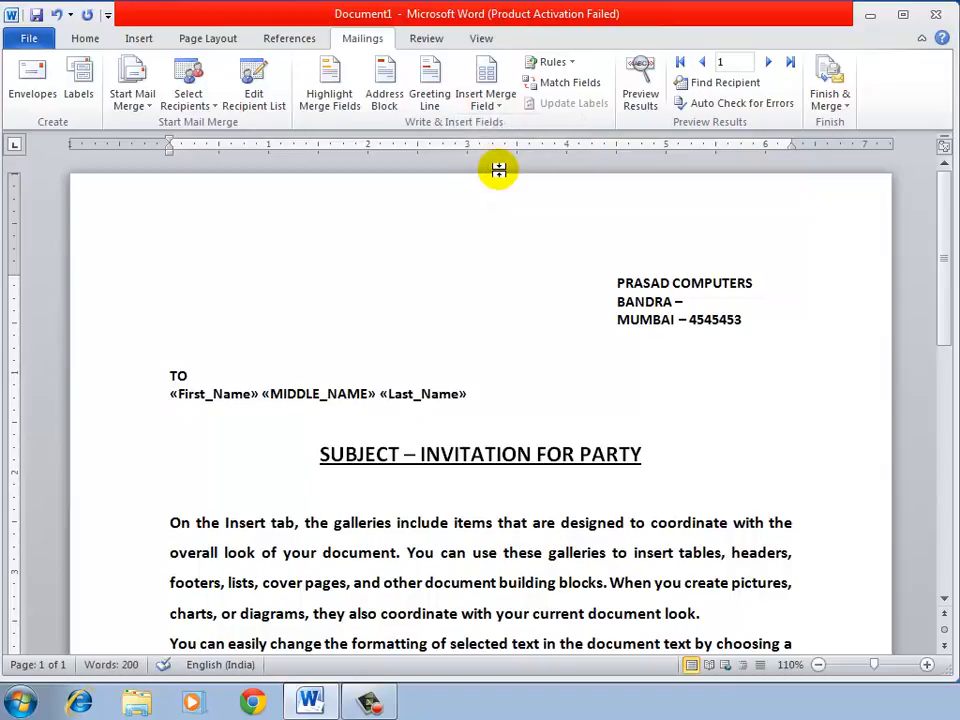
- Add the Address_Line_1 and ZIP_Code merge fields on separate lines below the name fields, followed by a line break
{"action": "key", "text": "Return"}
{"action": "left_click", "coordinate": [490, 106]}
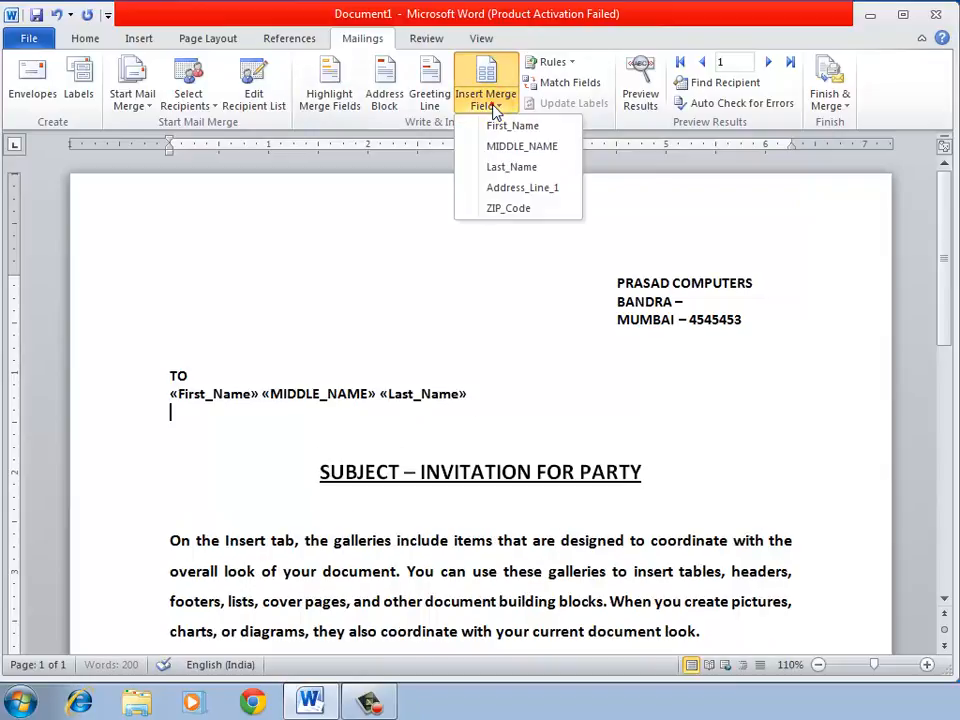
{"action": "left_click", "coordinate": [522, 188]}
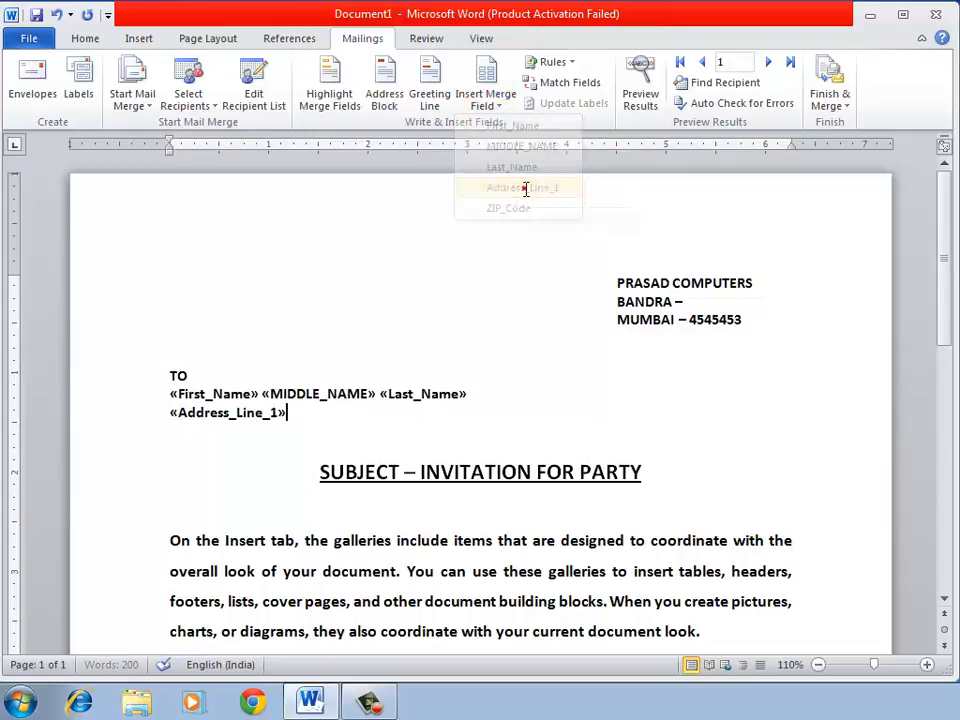
{"action": "key", "text": "Return"}
{"action": "left_click", "coordinate": [495, 108]}
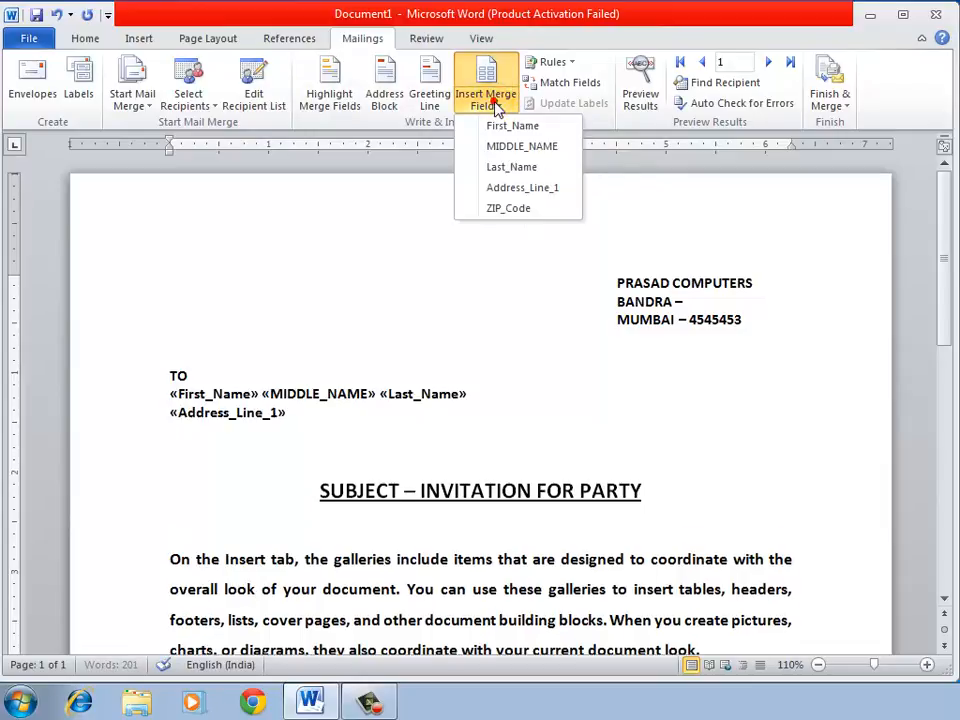
{"action": "left_click", "coordinate": [510, 208]}
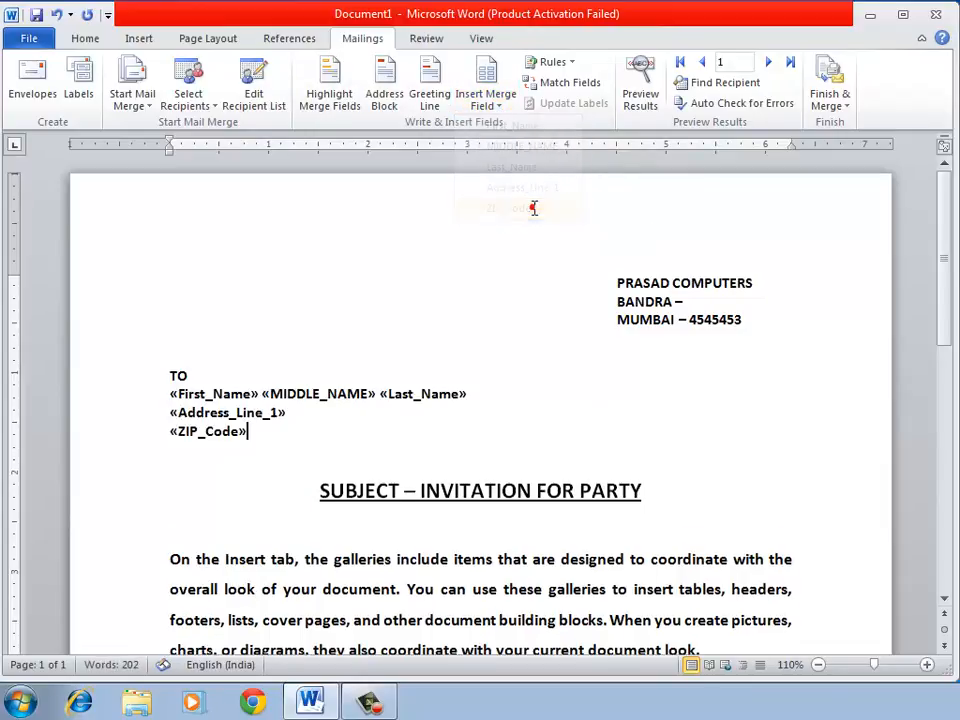
{"action": "key", "text": "Return"}
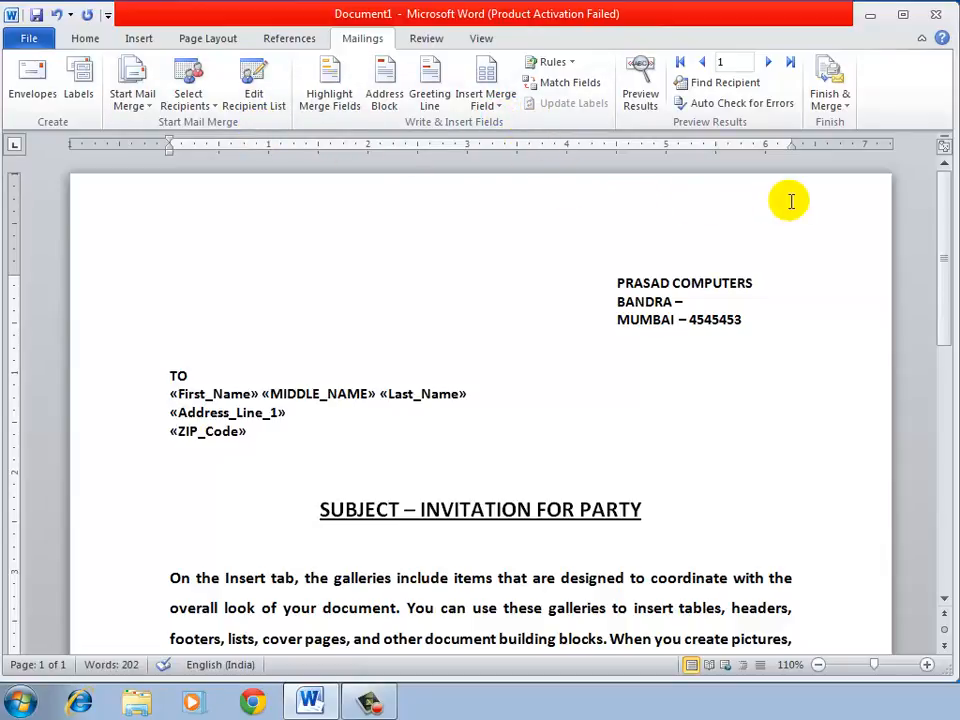
- Finish the mail merge by merging all records into a new document of individual, editable letters
{"action": "left_click", "coordinate": [832, 86]}
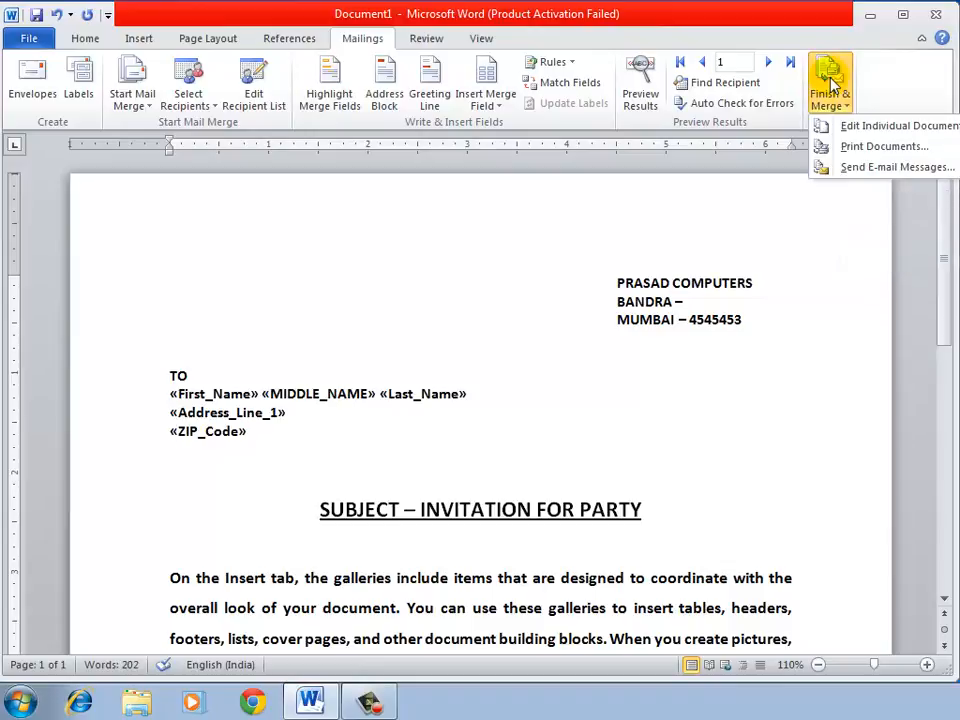
{"action": "left_click", "coordinate": [860, 126]}
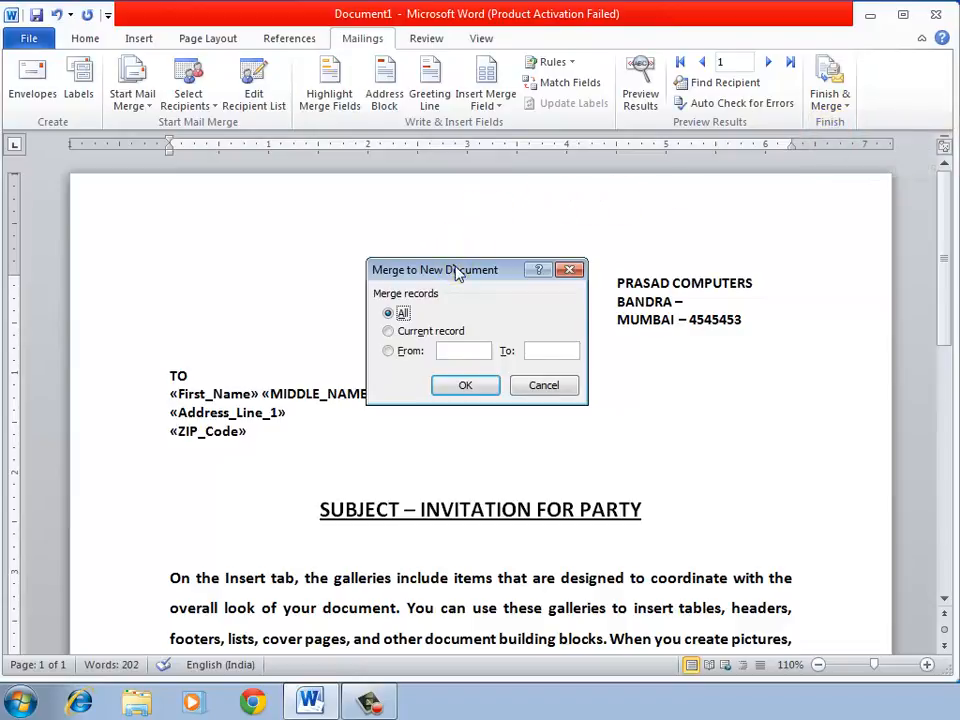
{"action": "left_click_drag", "start_coordinate": [455, 268], "coordinate": [594, 254]}
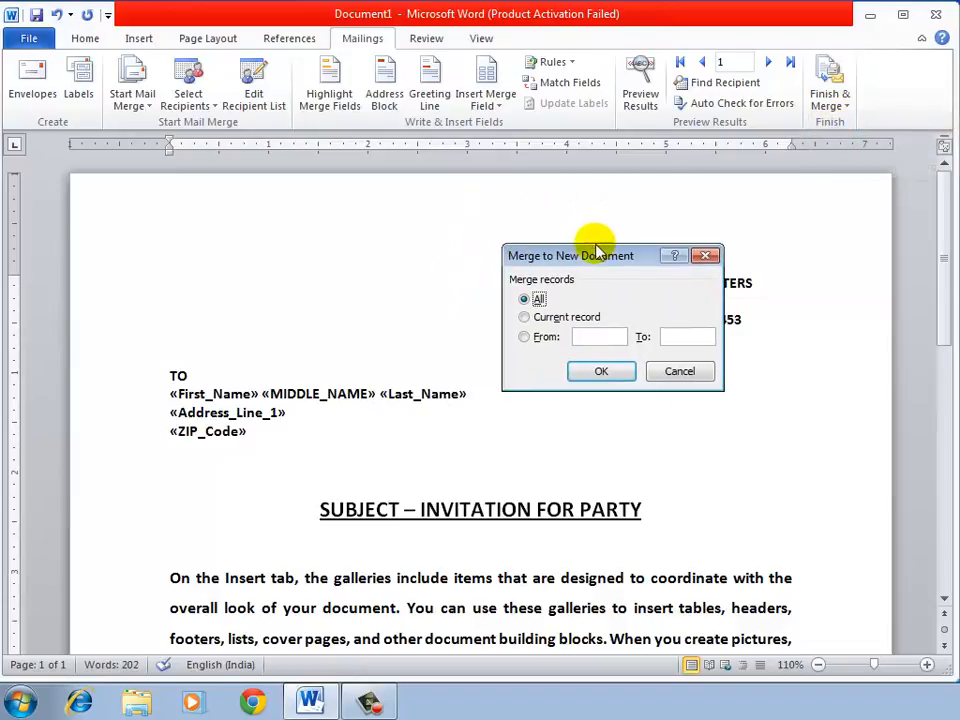
{"action": "left_click", "coordinate": [524, 317]}
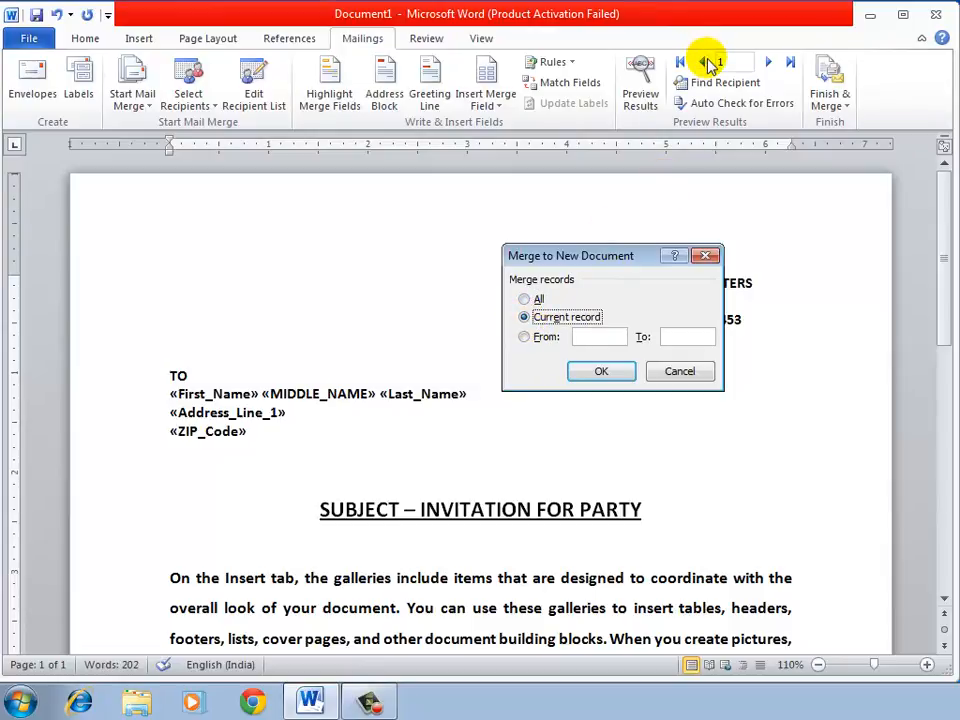
{"action": "left_click", "coordinate": [772, 60]}
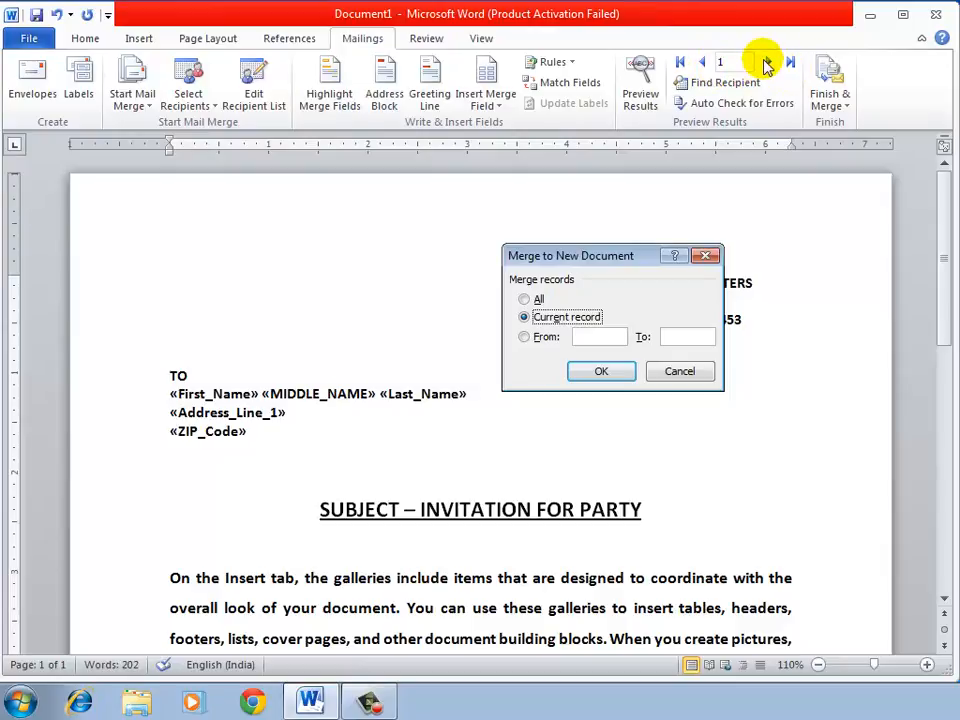
{"action": "left_click", "coordinate": [525, 337]}
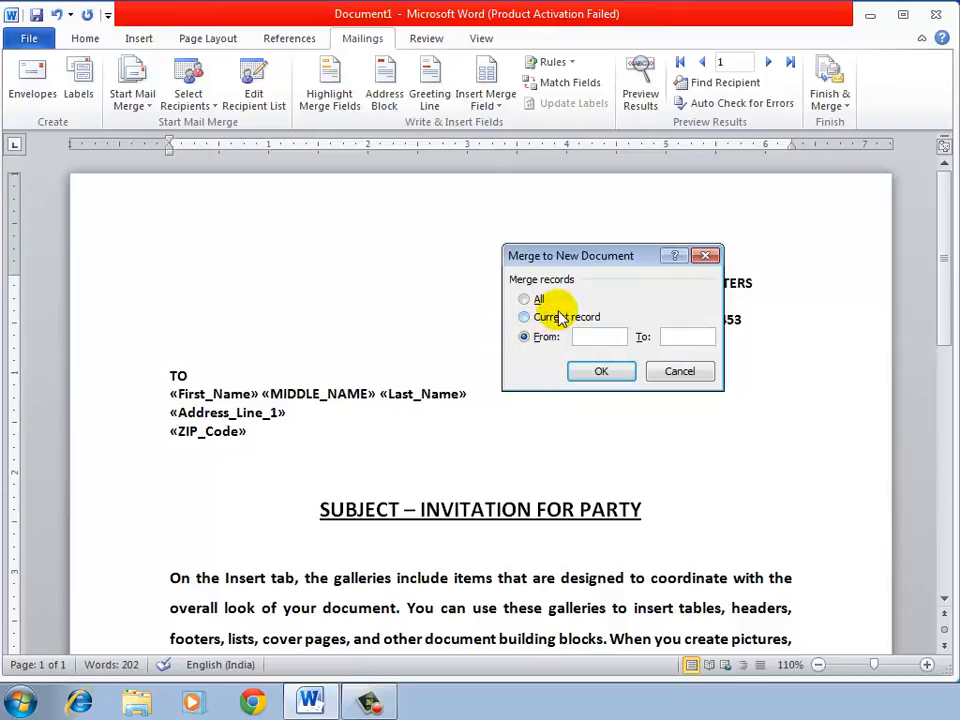
{"action": "left_click", "coordinate": [524, 300]}
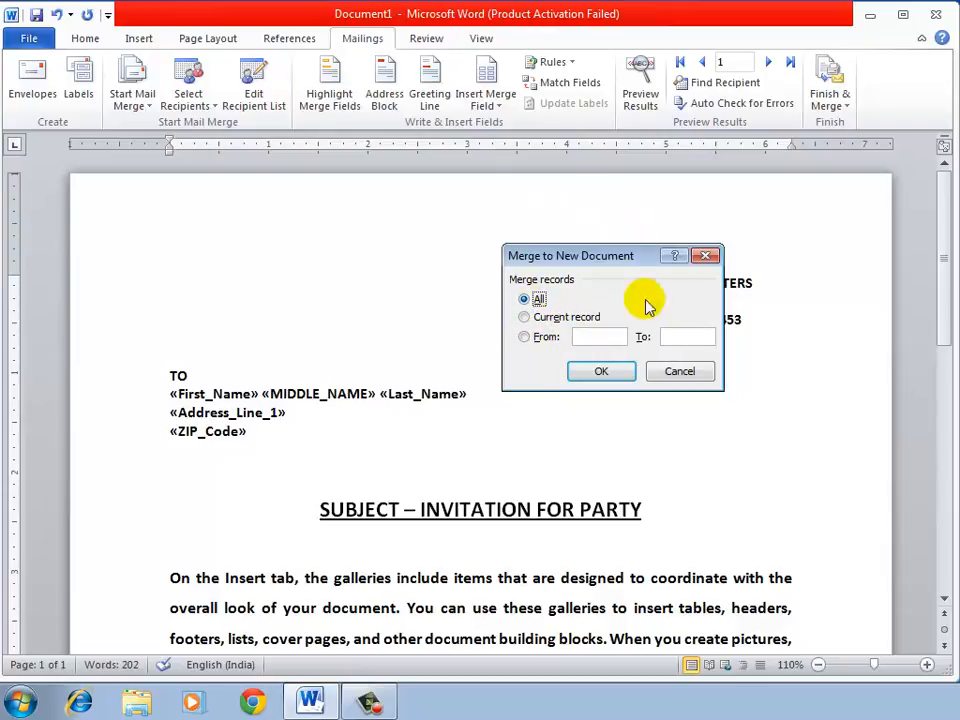
{"action": "left_click", "coordinate": [592, 378]}
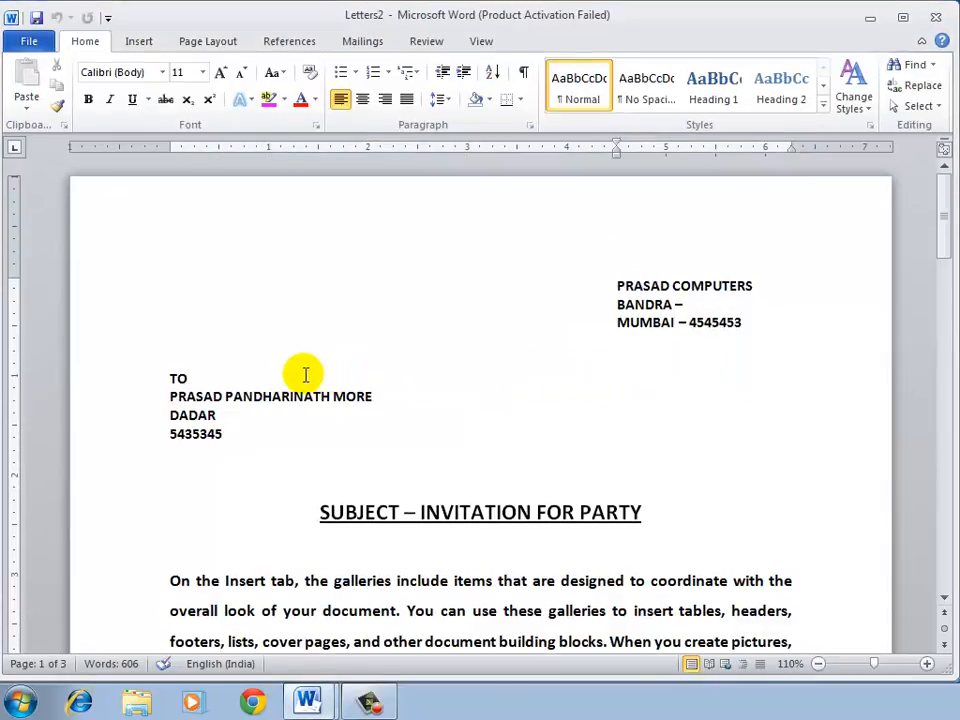
- Review the recipient name, address and ZIP code on each page of the merged letters through to the closing line
{"action": "scroll", "coordinate": [303, 371], "scroll_direction": "down", "scroll_amount": 3}
{"action": "scroll", "coordinate": [303, 371], "scroll_direction": "down", "scroll_amount": 20}
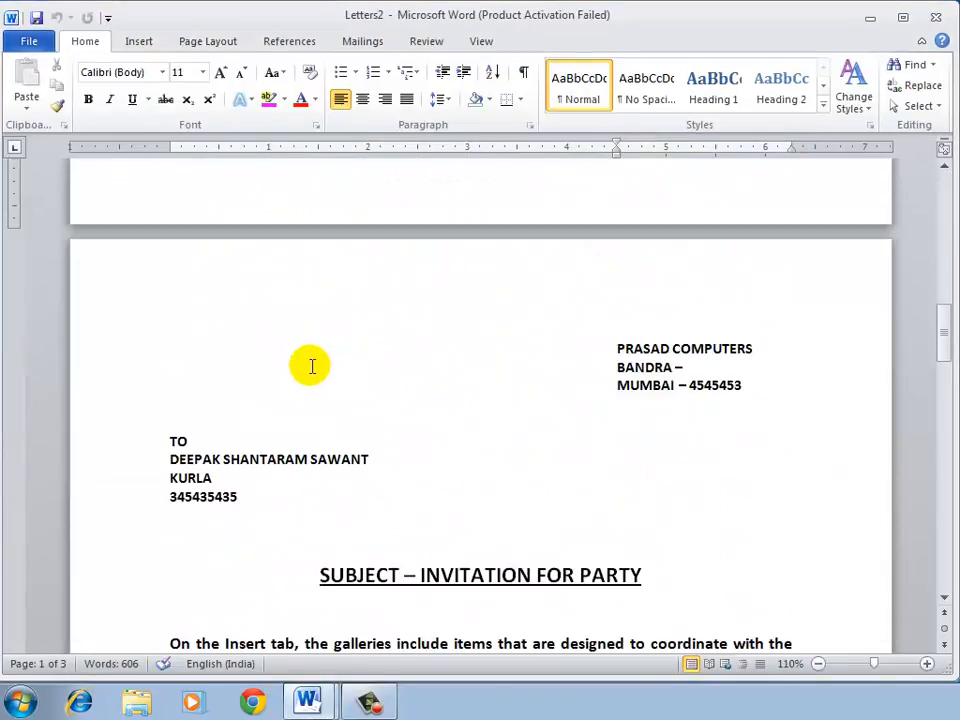
{"action": "scroll", "coordinate": [326, 387], "scroll_direction": "down", "scroll_amount": 1}
{"action": "scroll", "coordinate": [369, 429], "scroll_direction": "down", "scroll_amount": 6}
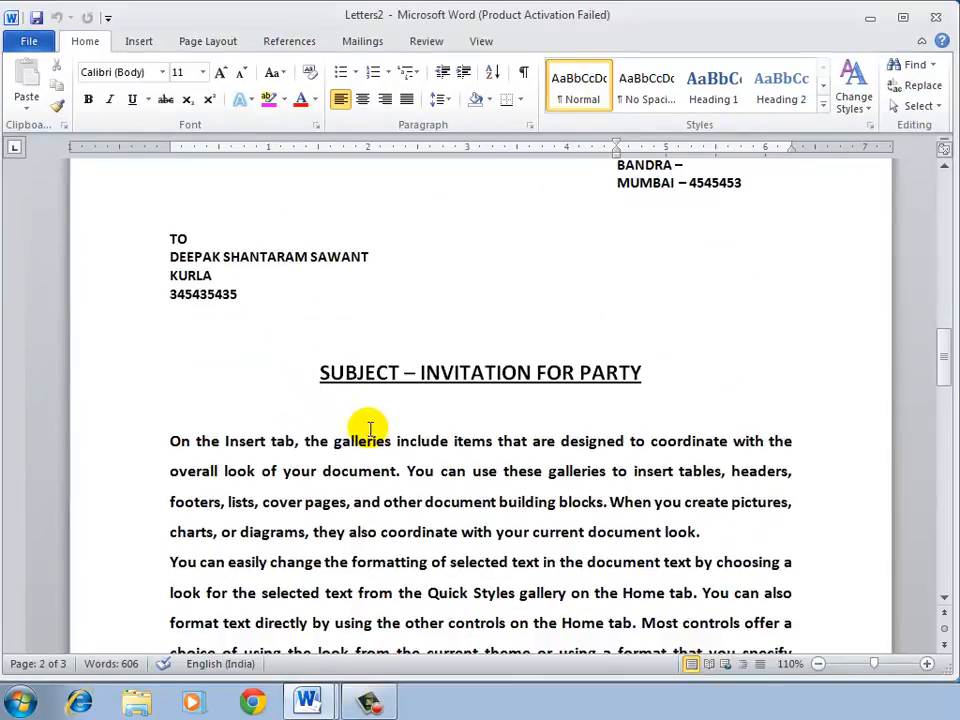
{"action": "scroll", "coordinate": [376, 422], "scroll_direction": "down", "scroll_amount": 15}
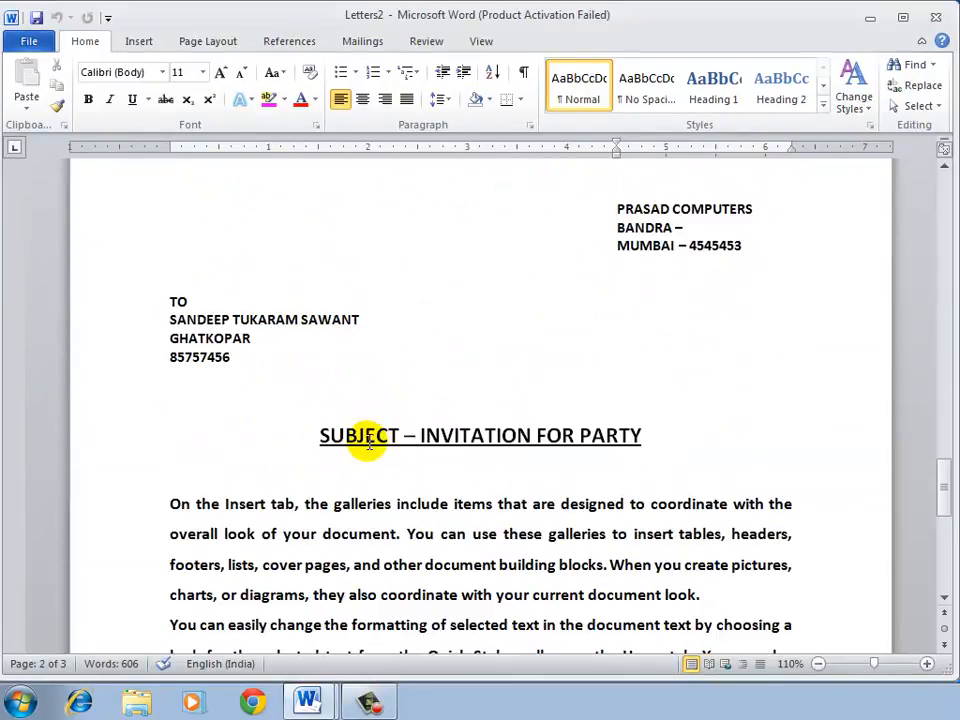
{"action": "left_click", "coordinate": [367, 438]}
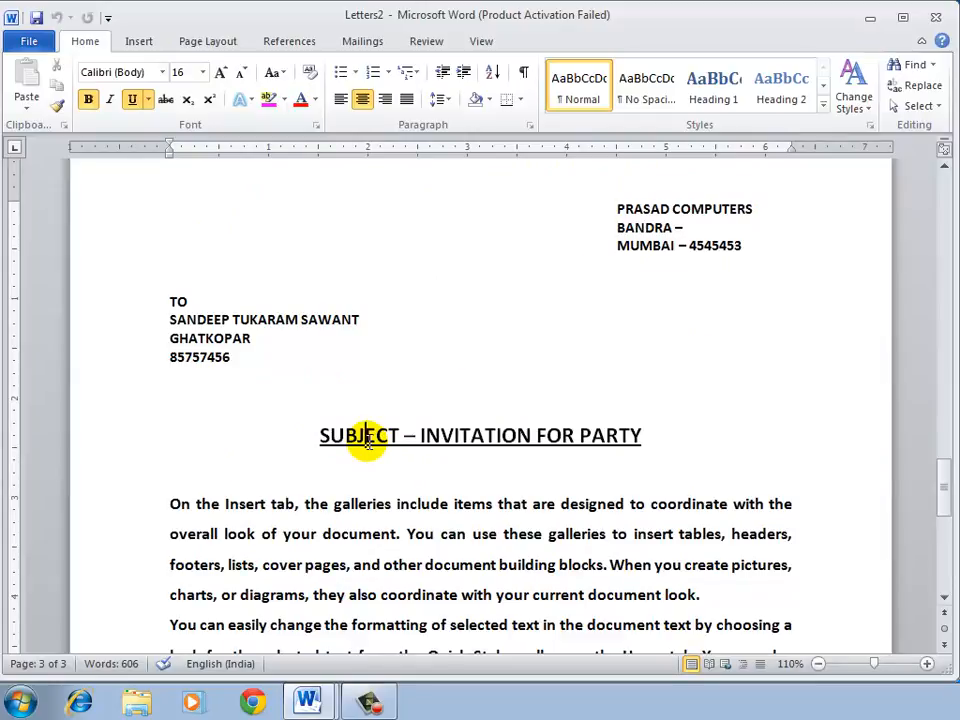
{"action": "scroll", "coordinate": [369, 440], "scroll_direction": "down", "scroll_amount": 8}
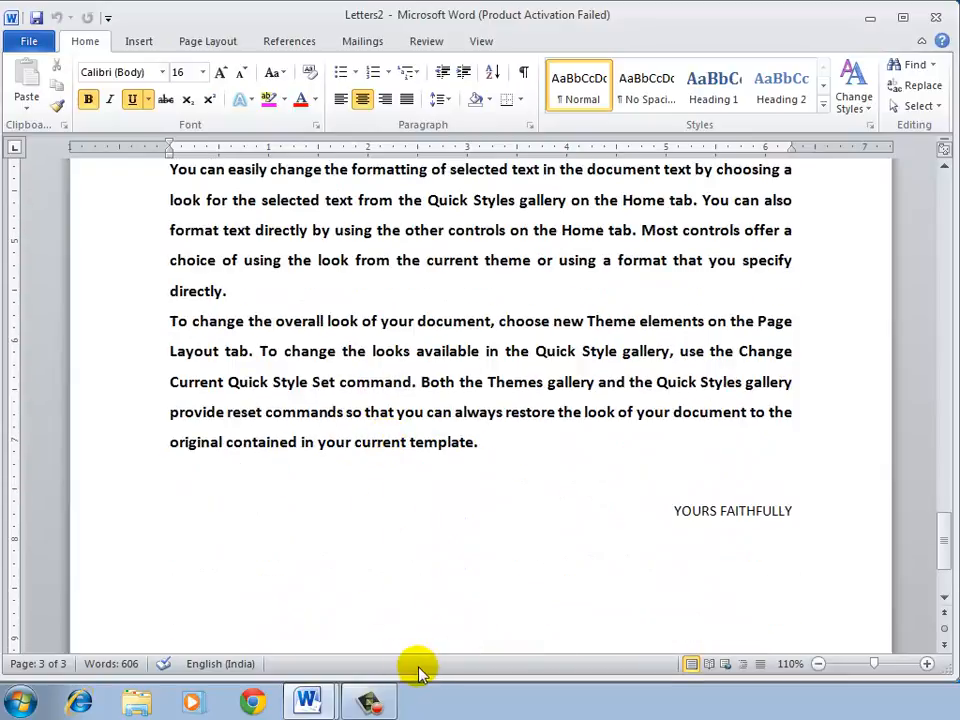
{"action": "left_click", "coordinate": [367, 703]}
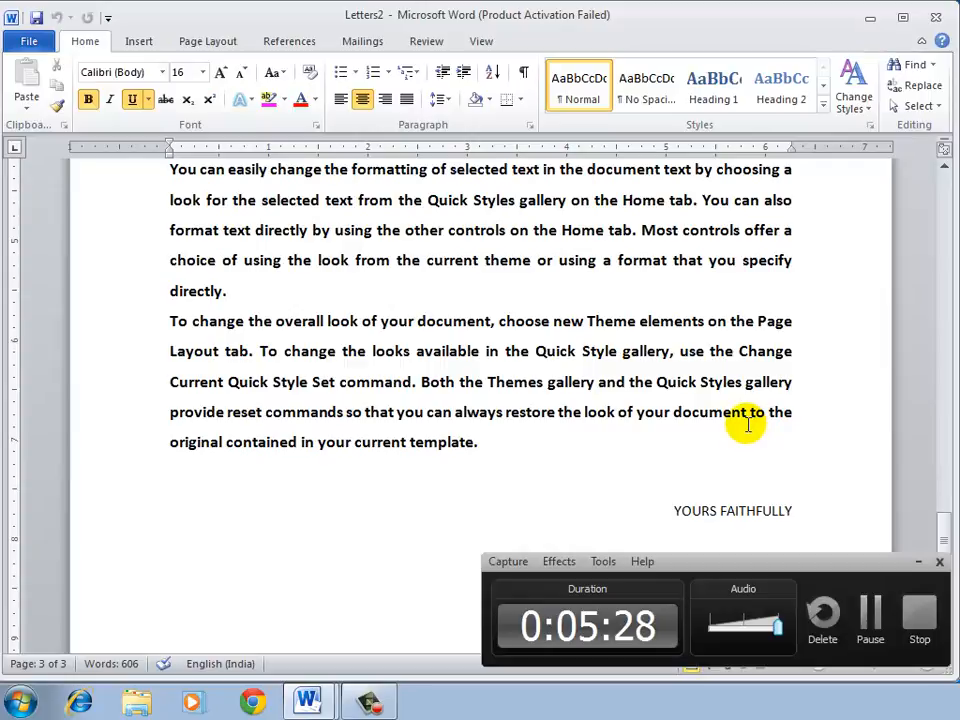
{"action": "left_click", "coordinate": [350, 274]}
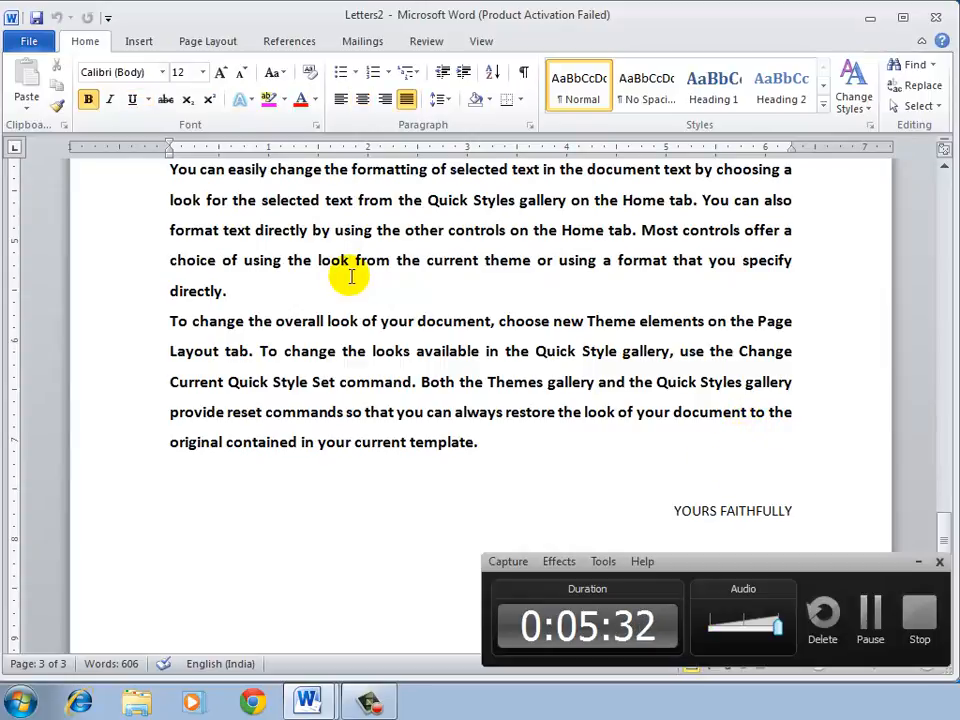